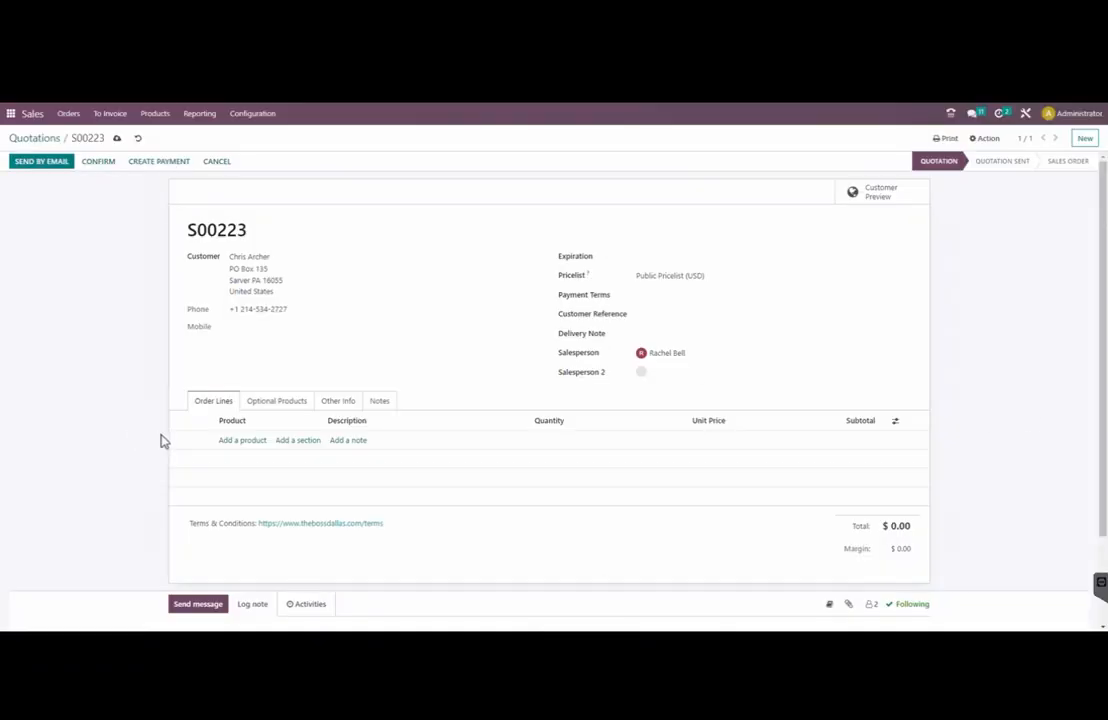
Add a new order line to quotation S00223
left_click(221, 441)
Add the Web test product with quantity 2, totalling $2.17, and begin a payment
type("web")
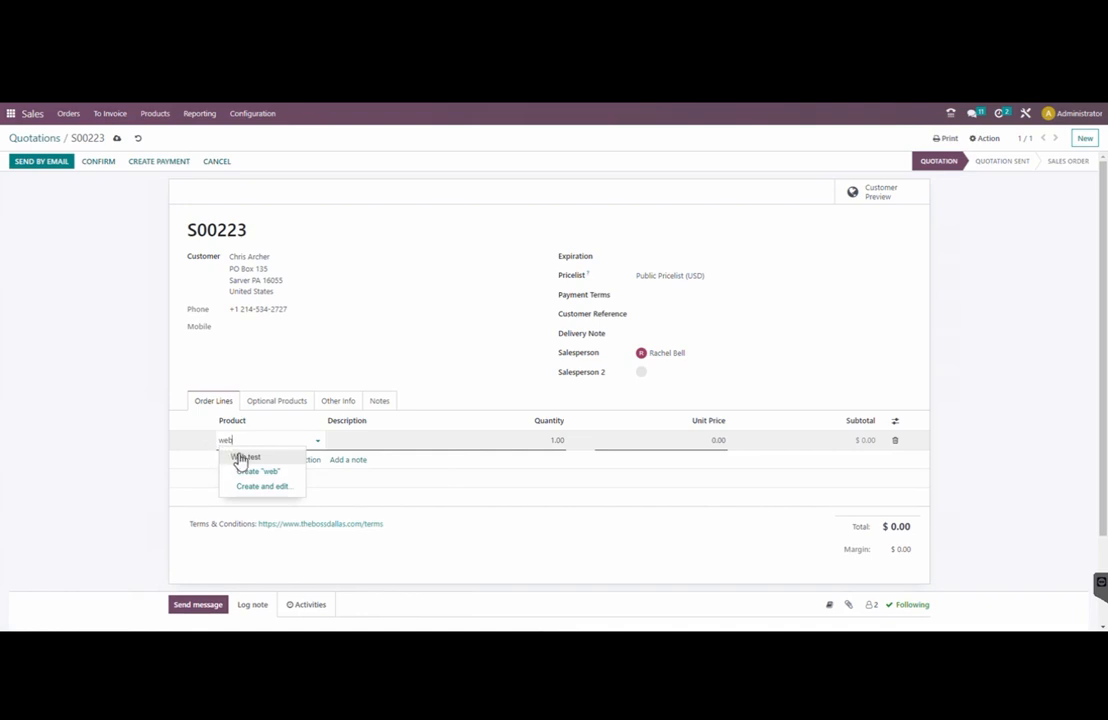
left_click(243, 456)
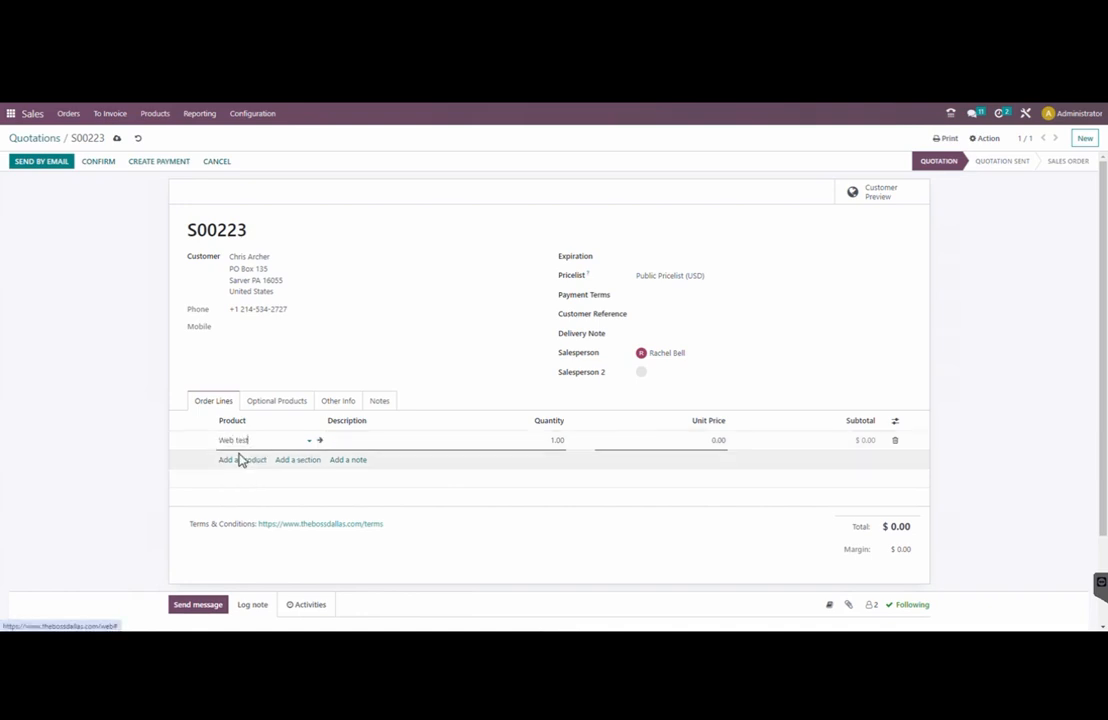
left_click(547, 441)
type("2")
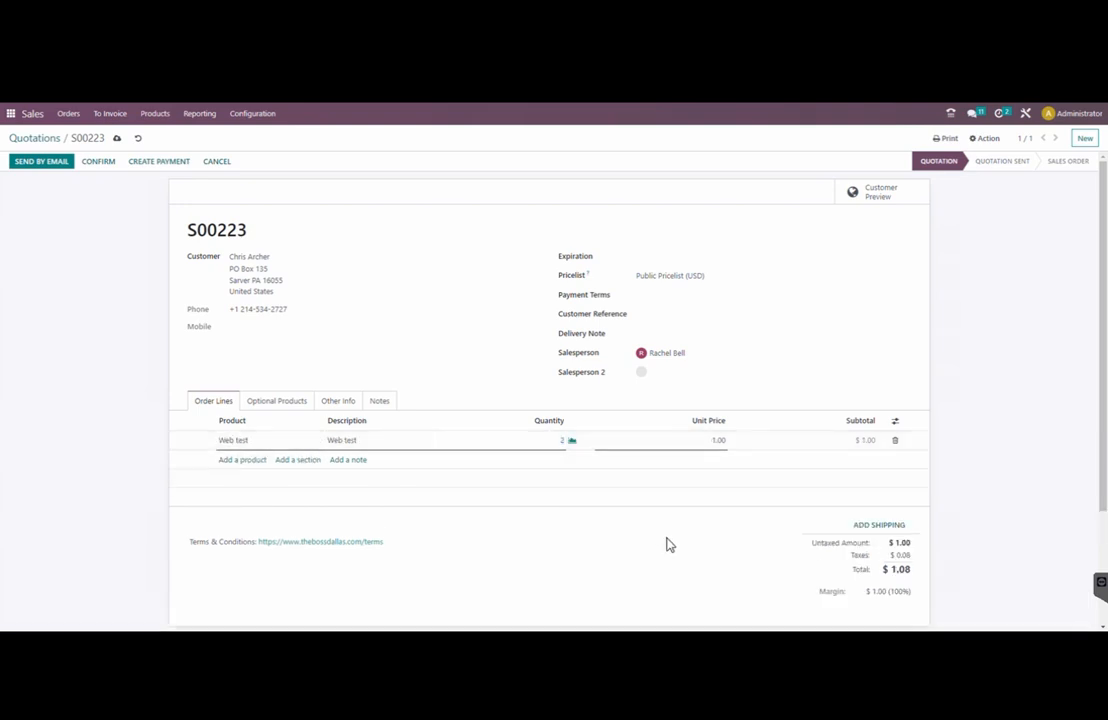
left_click(810, 478)
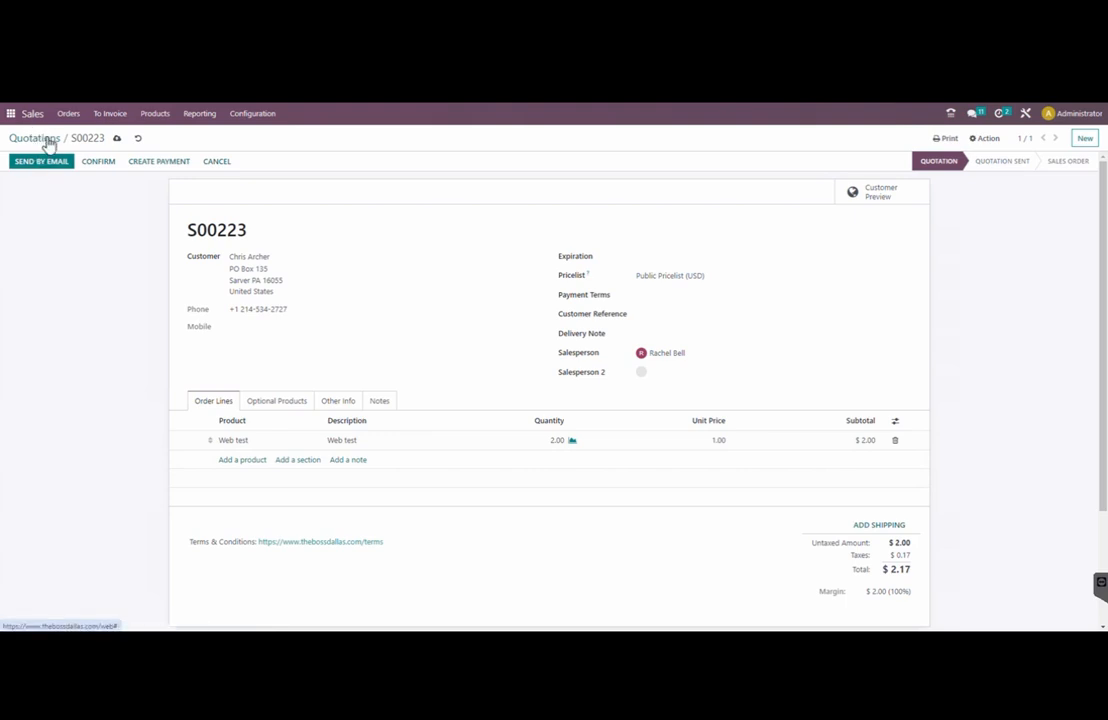
left_click(146, 164)
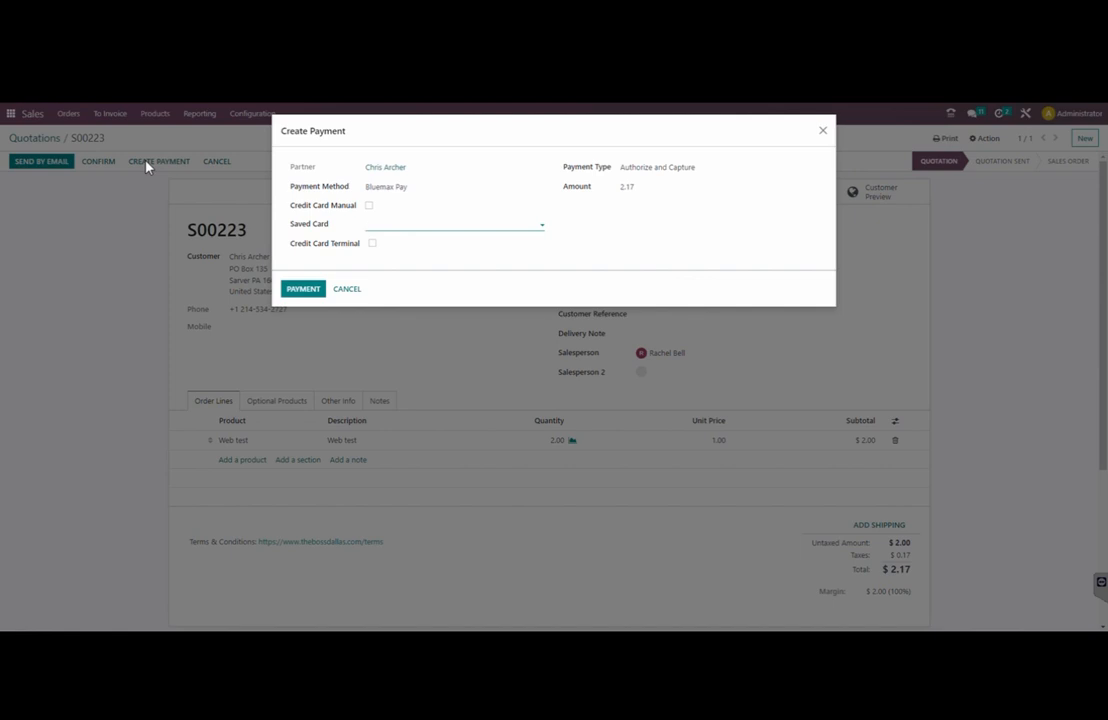
Charge the $2.17 via Credit Card Terminal on TERM 5 and acknowledge the approval
left_click(372, 243)
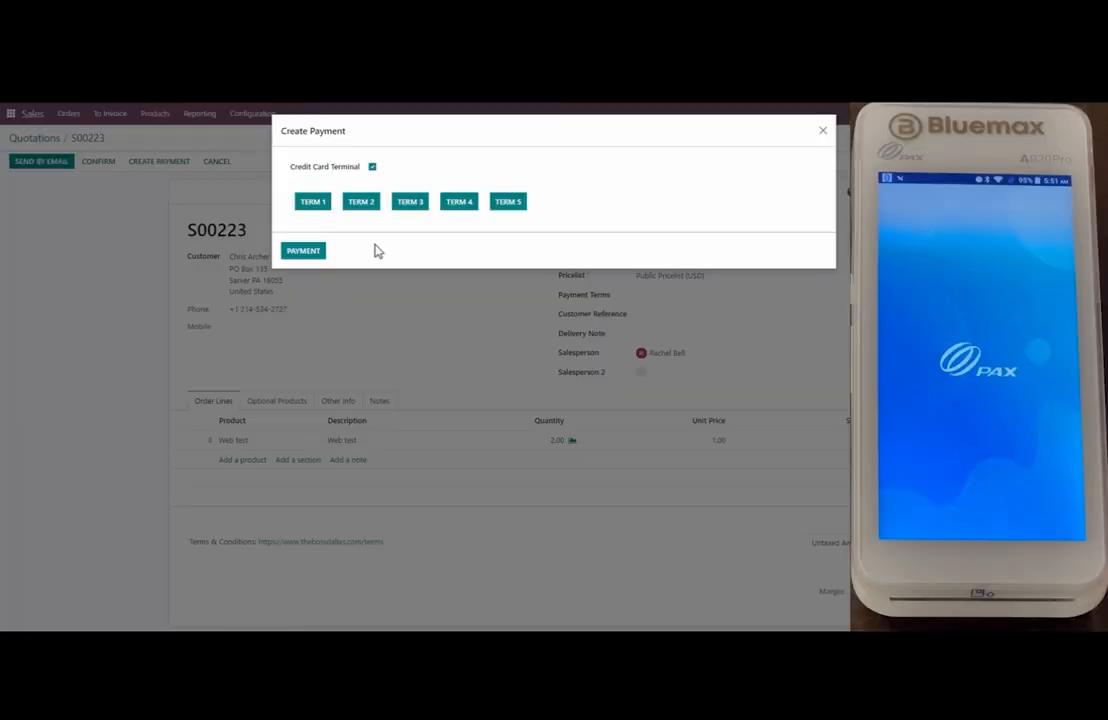
left_click(508, 202)
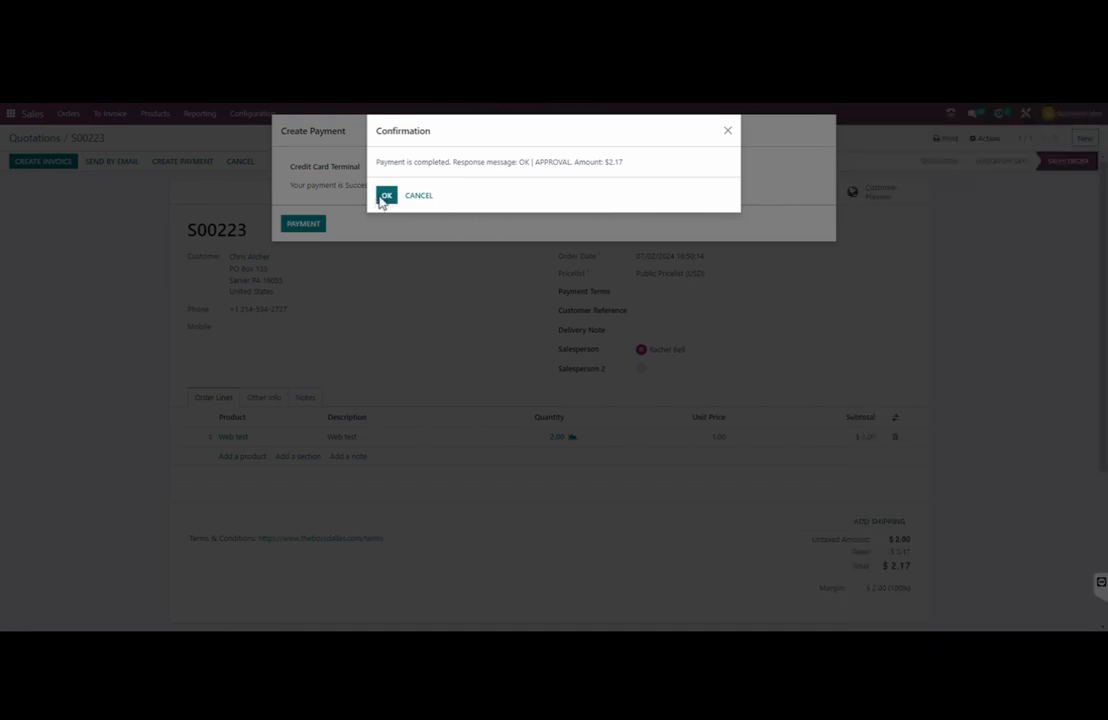
left_click(386, 196)
Close the payment dialog and check invoice INV/2024/00146's payment transaction, then return
left_click(302, 222)
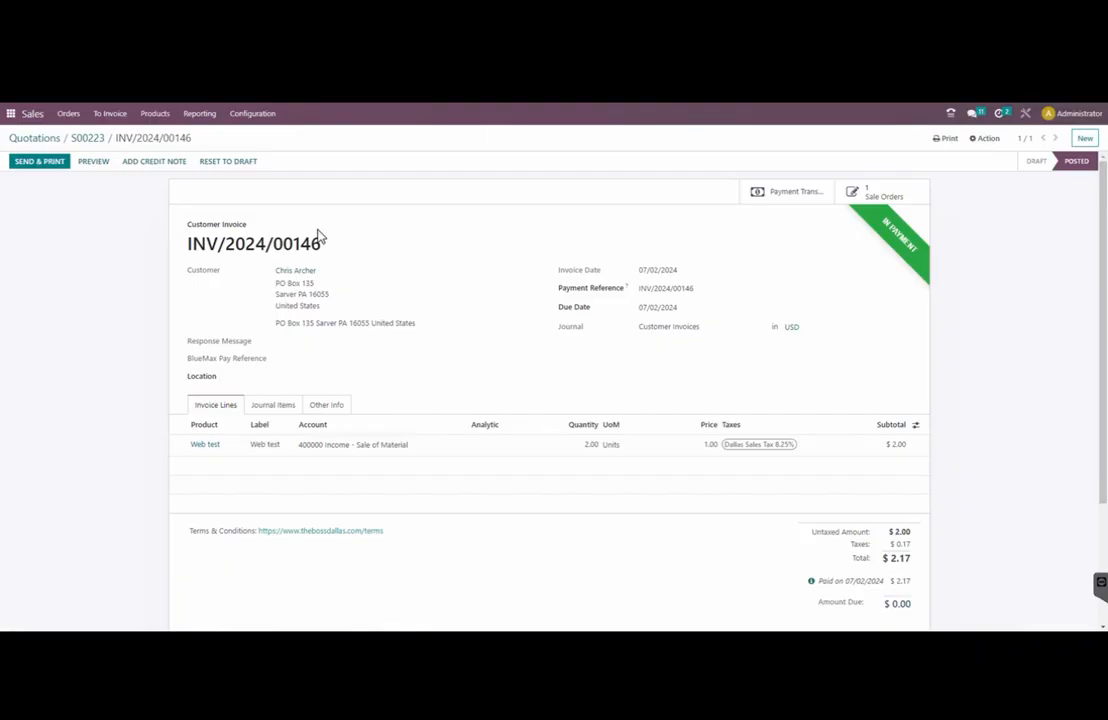
left_click(788, 196)
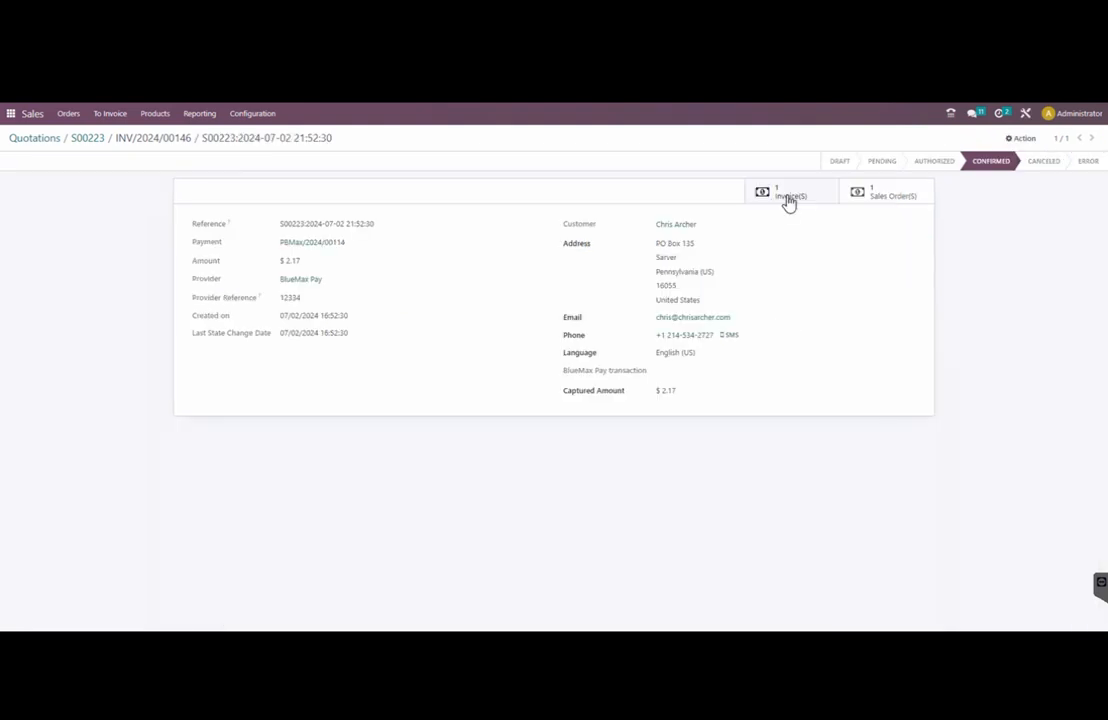
left_click(788, 197)
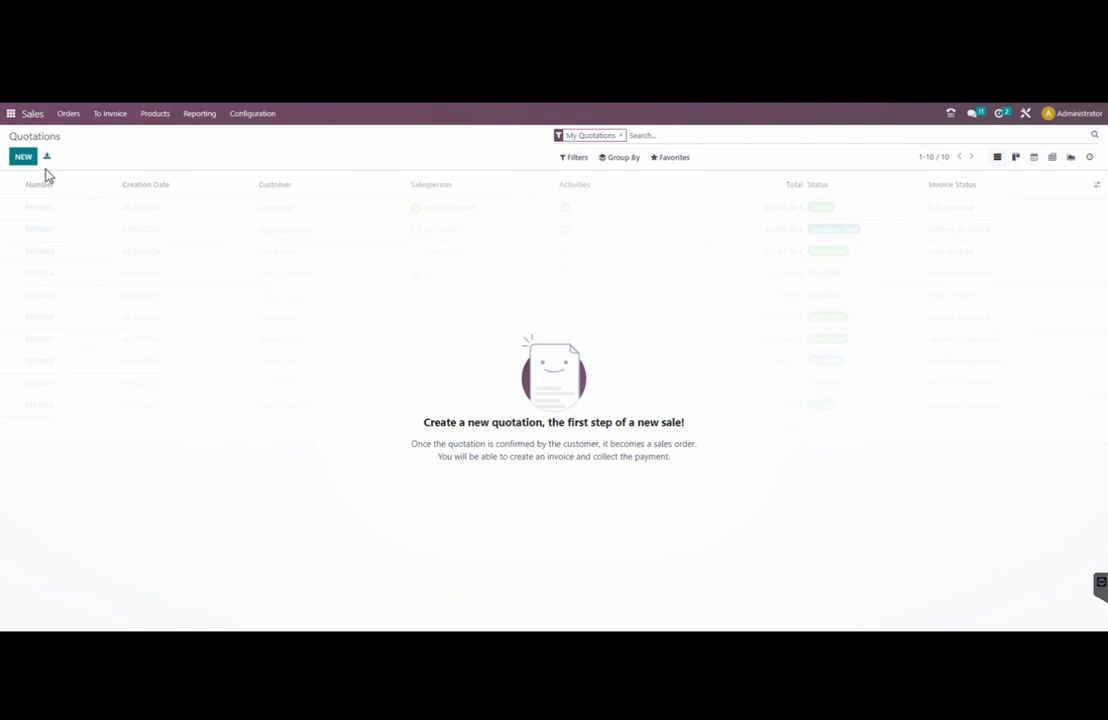
Create a new quotation for the same customer with a Web test line and confirm it as S00224
left_click(23, 157)
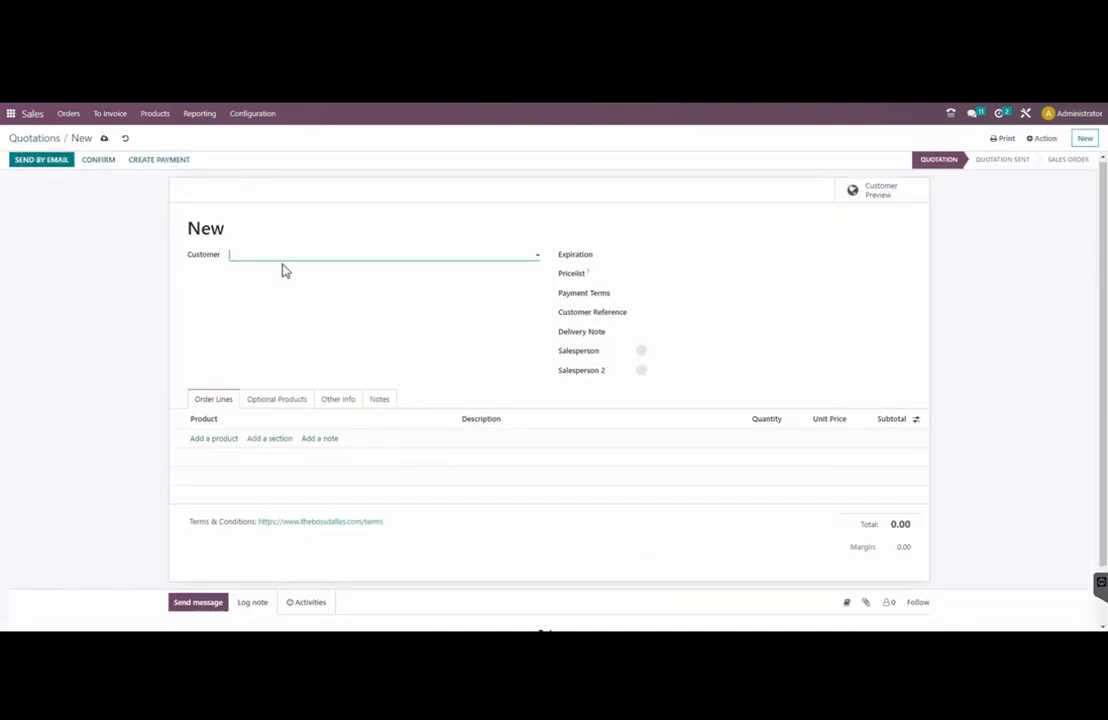
type("chris")
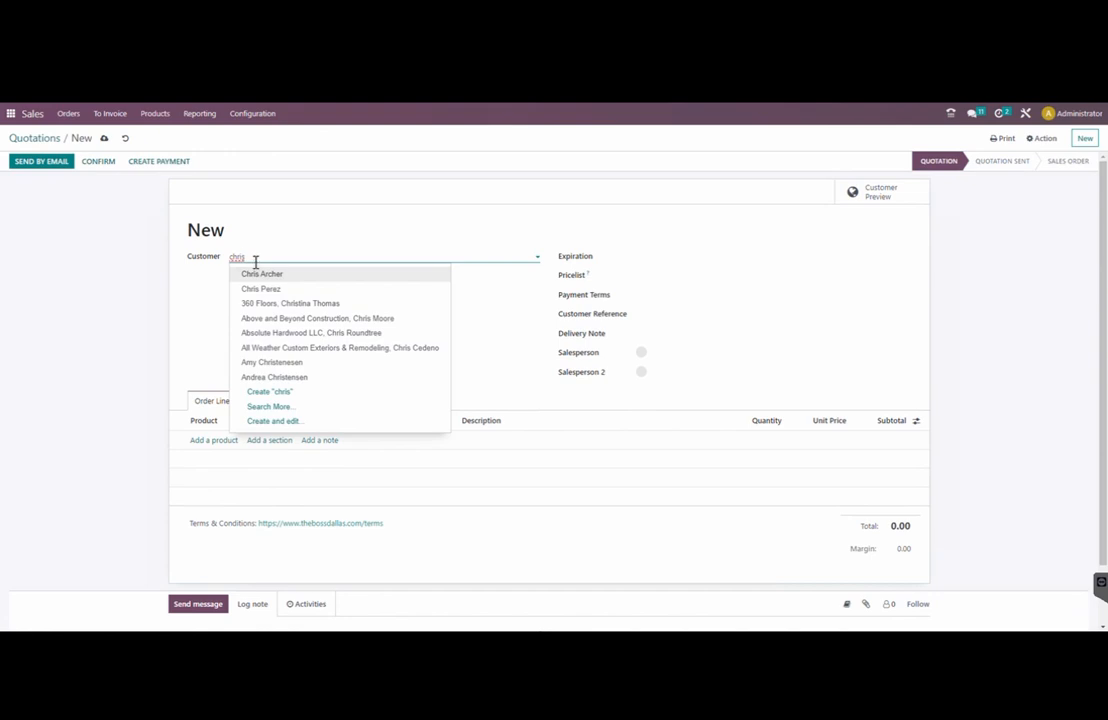
left_click(260, 275)
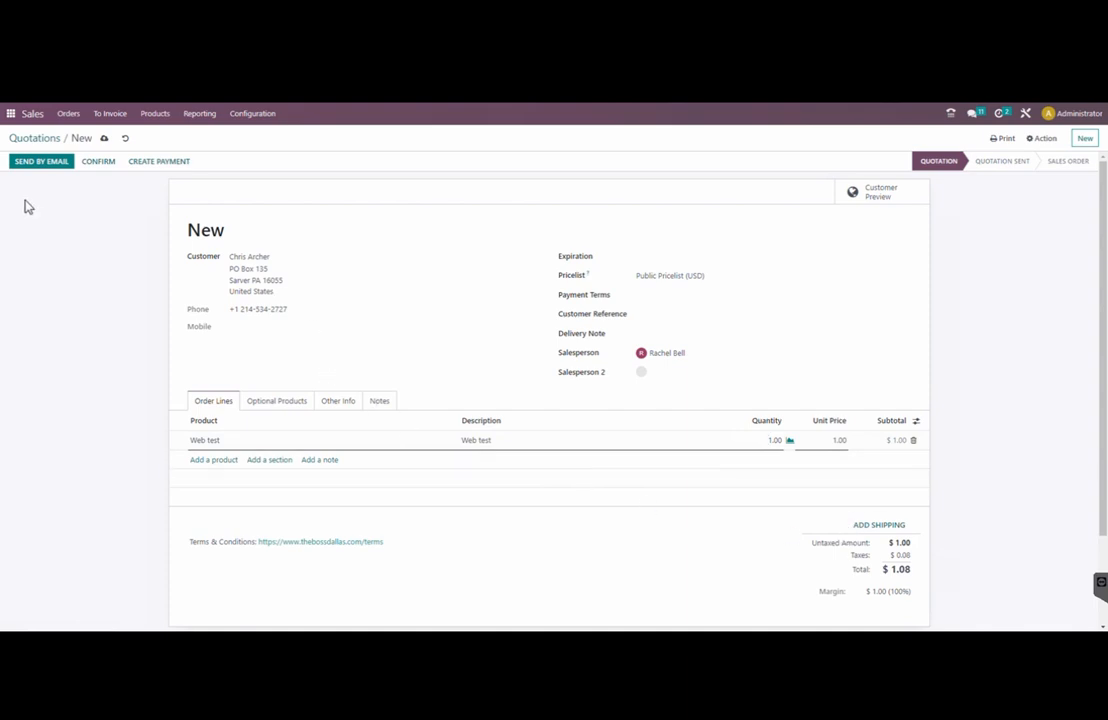
left_click(95, 163)
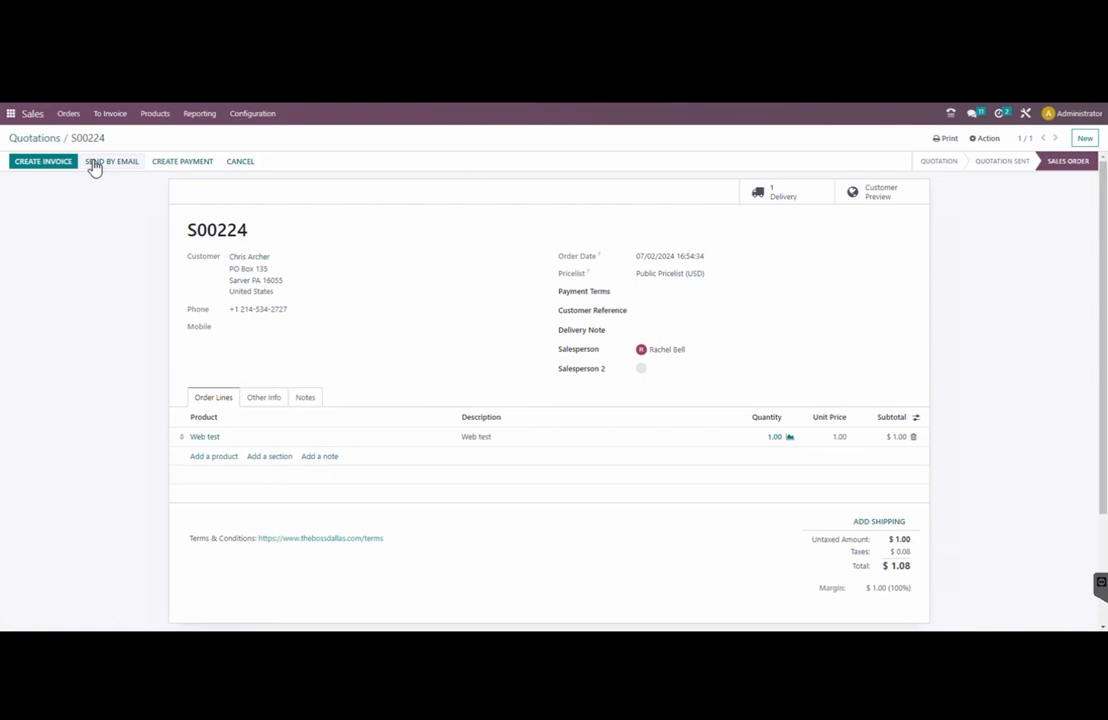
left_click(181, 163)
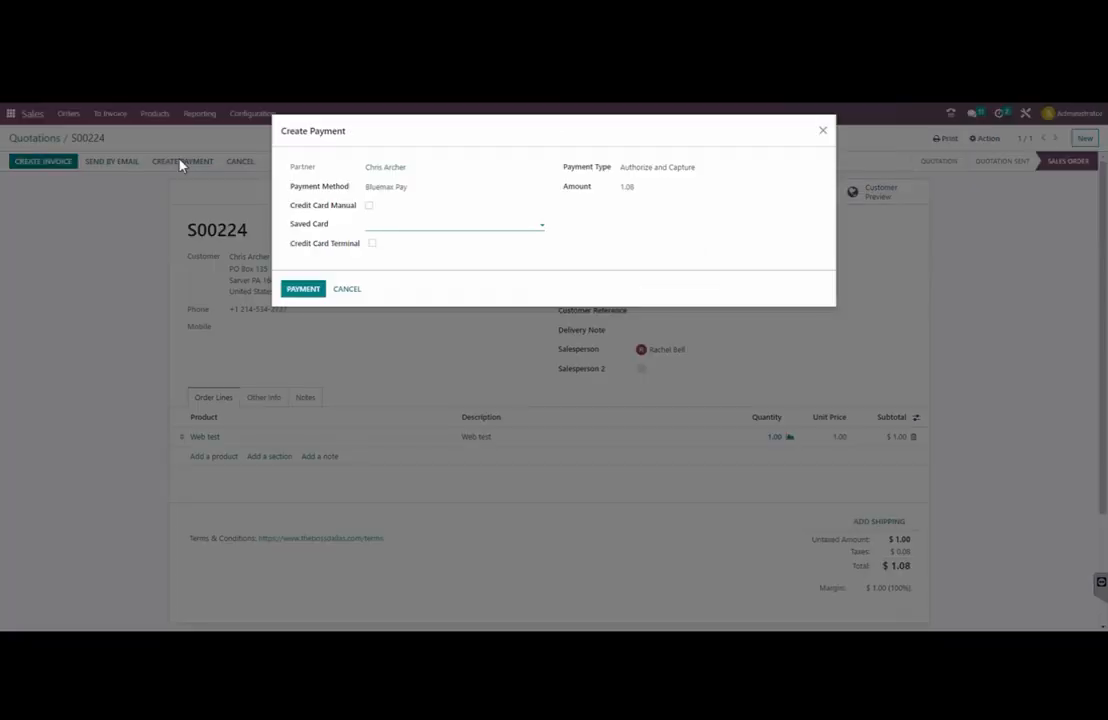
left_click(368, 207)
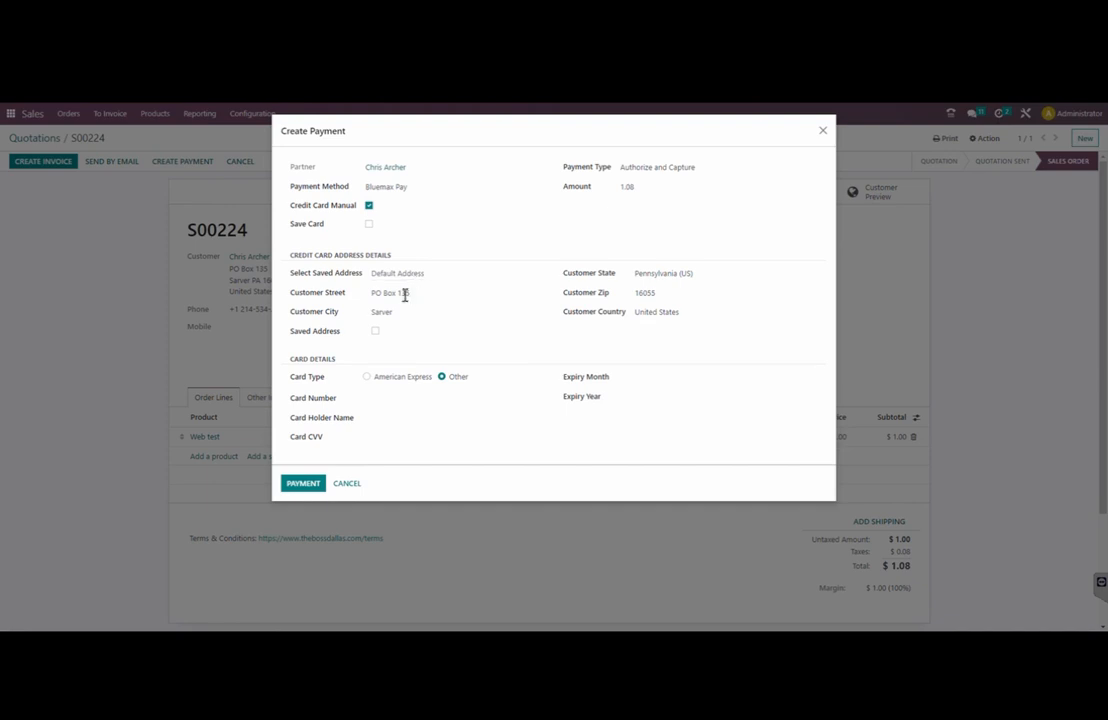
left_click(374, 400)
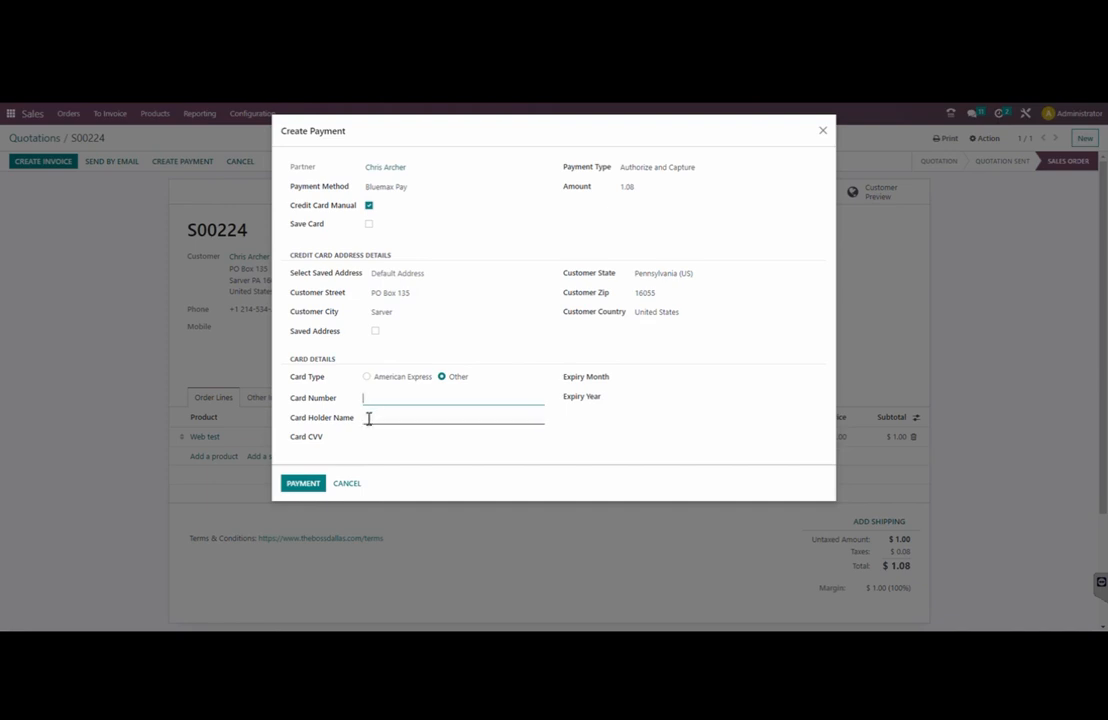
left_click(369, 418)
left_click(363, 440)
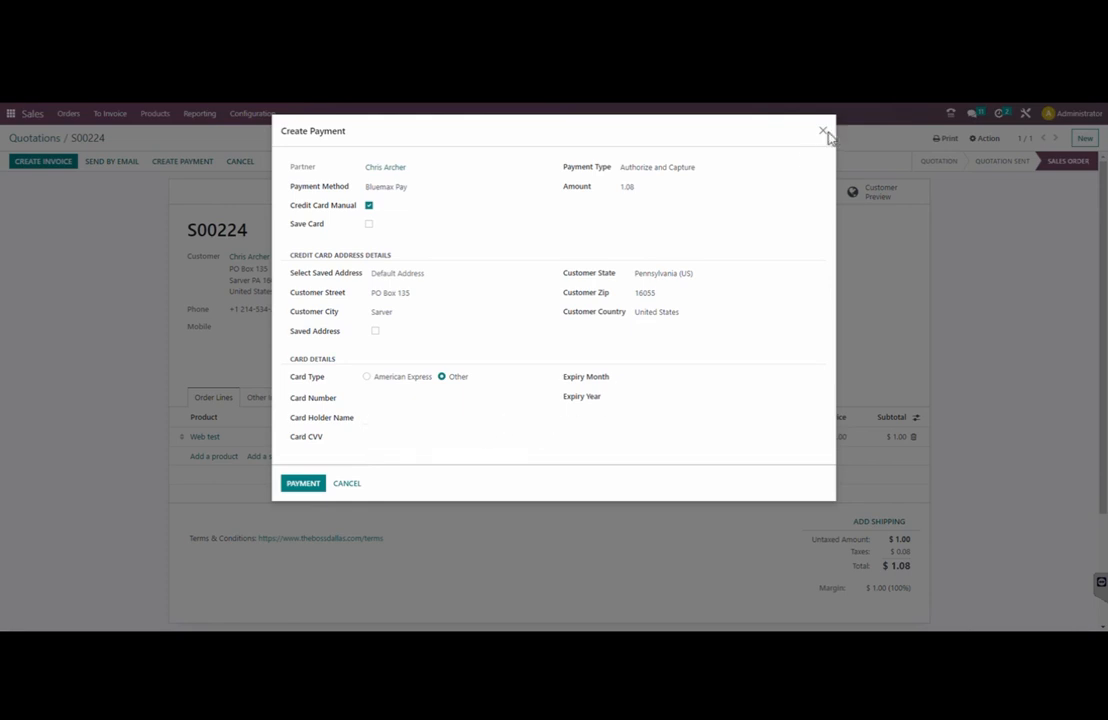
left_click(352, 487)
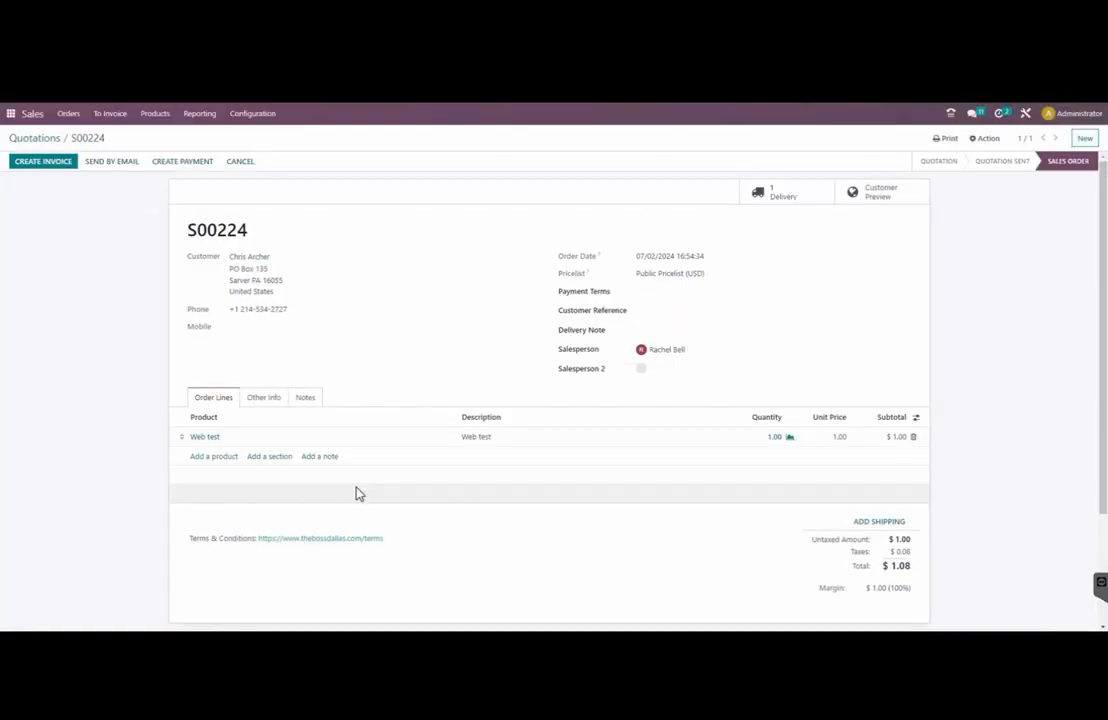
On the customer's contact record, add a saved card line named AE 2005
left_click(249, 257)
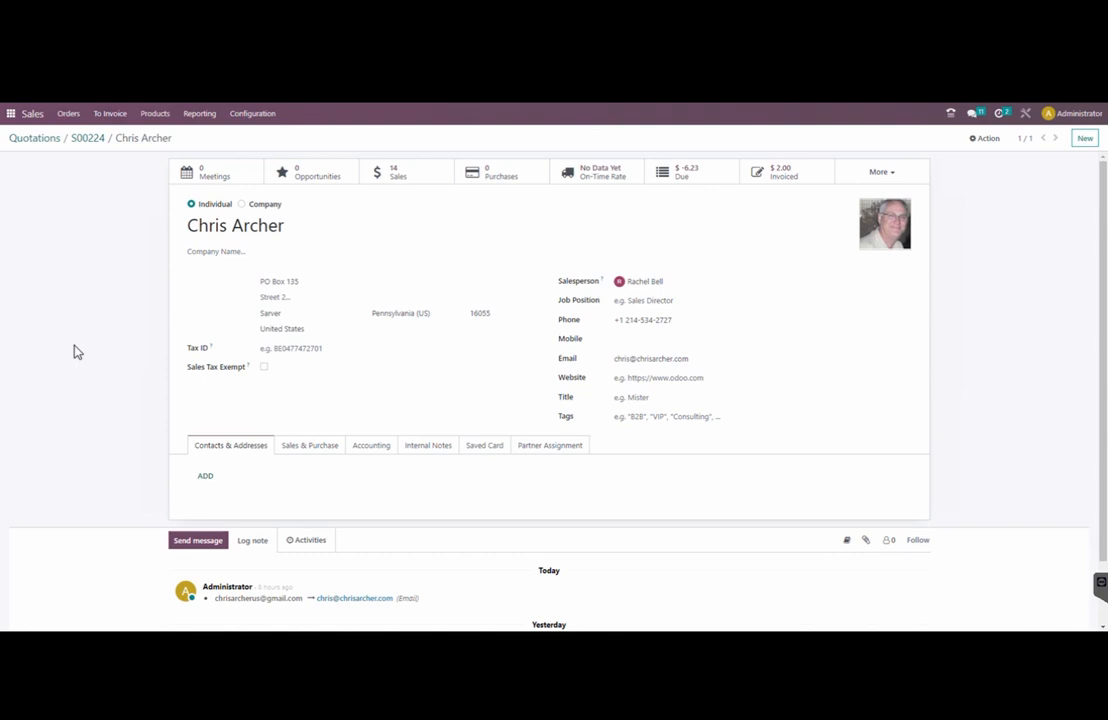
left_click(484, 449)
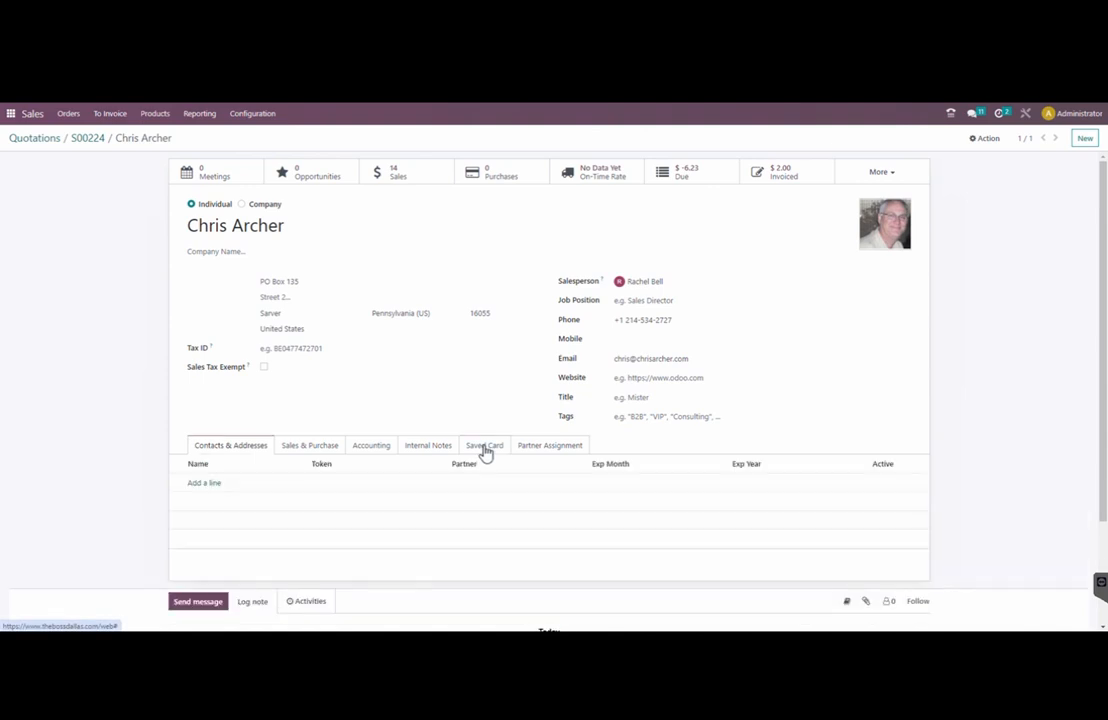
left_click(201, 486)
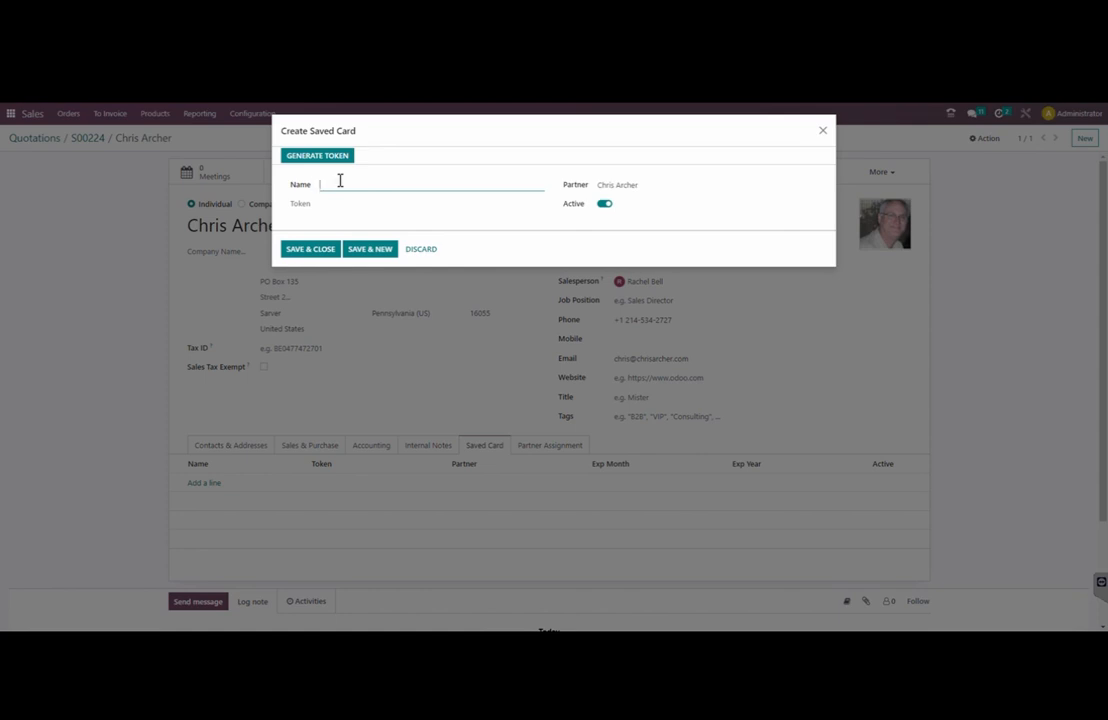
type("AE 2025")
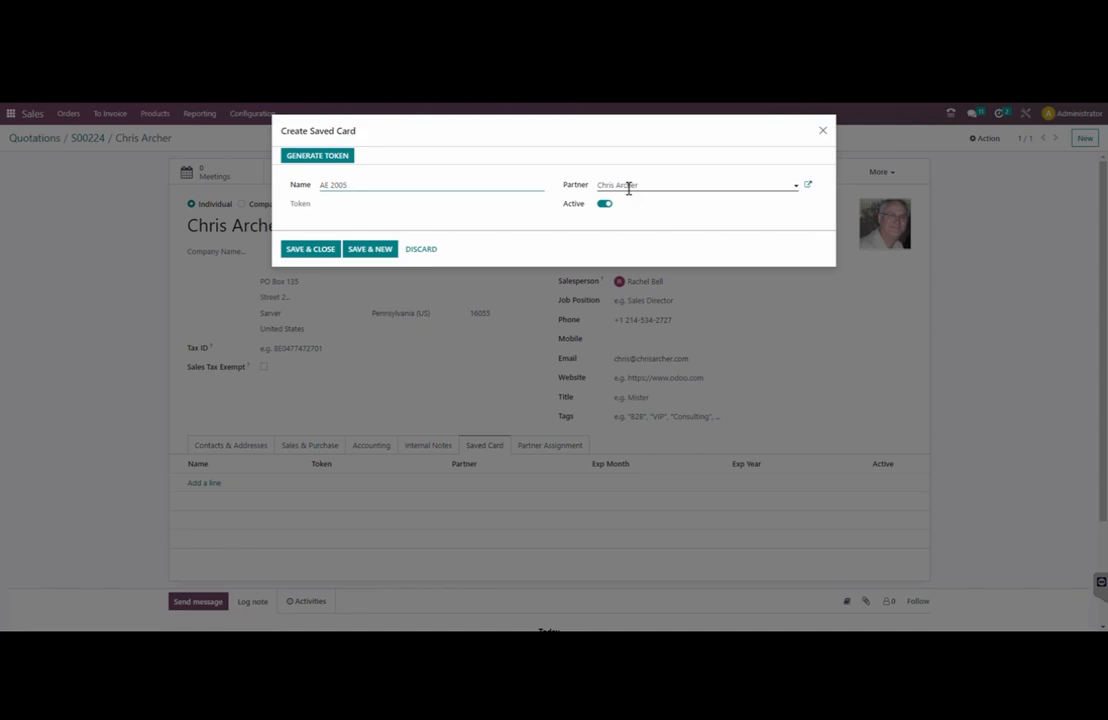
Enter the cardholder details, generate the card token, and save the card expiring 12/2026
left_click(324, 157)
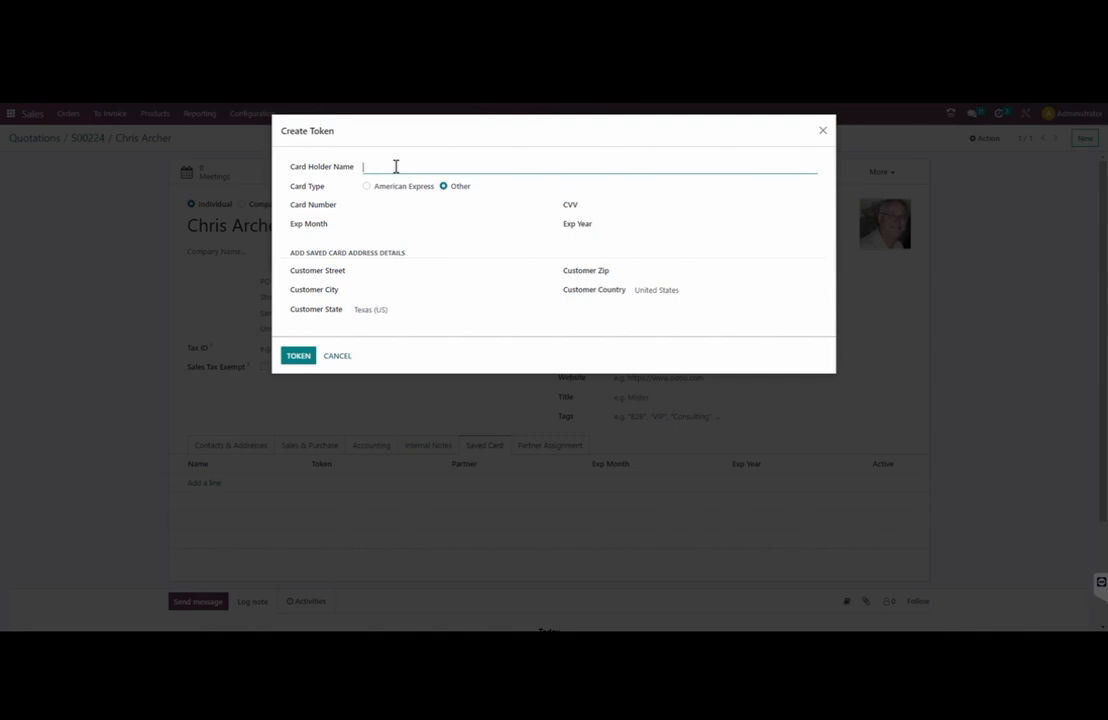
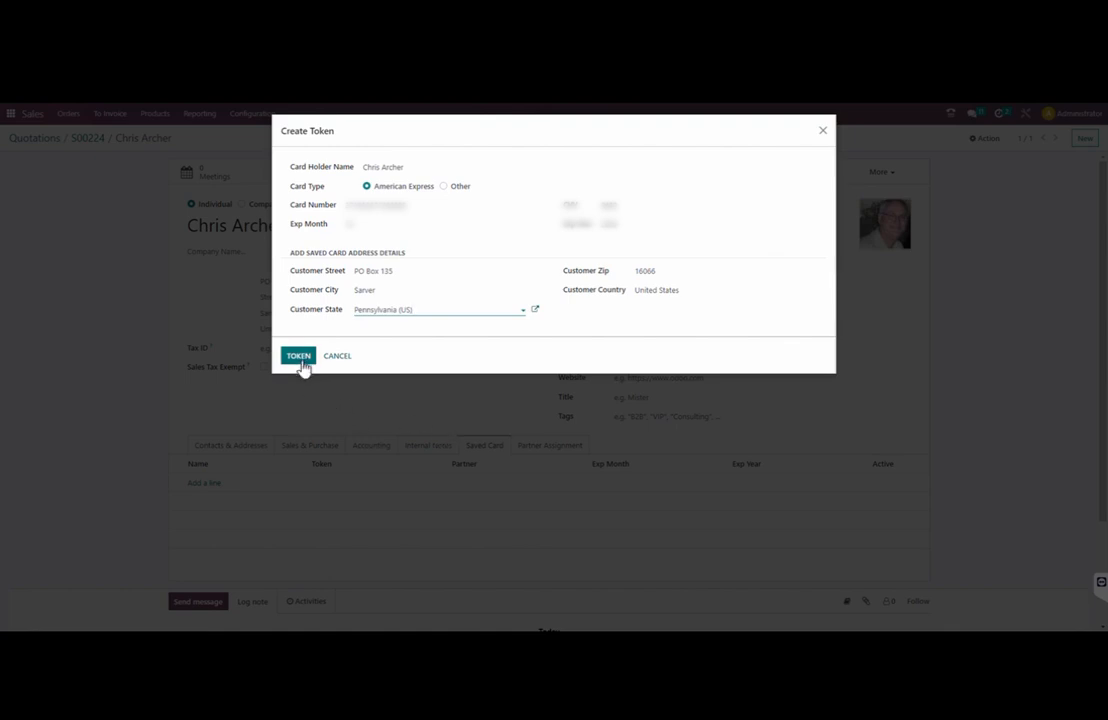
left_click(300, 358)
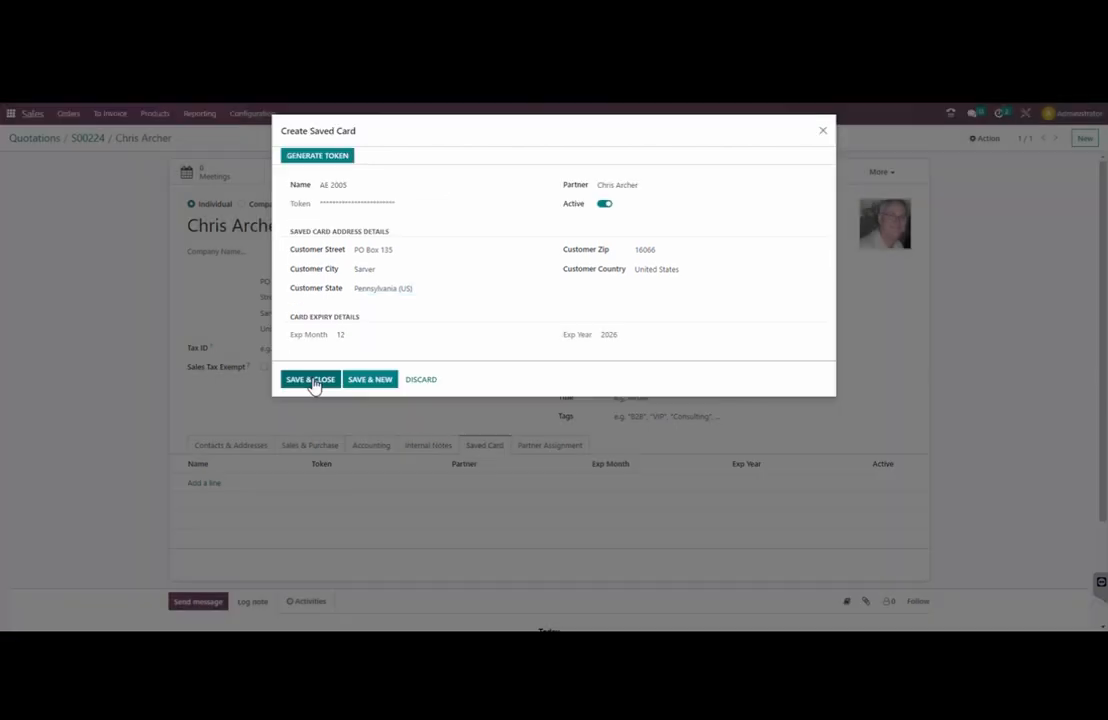
left_click(311, 380)
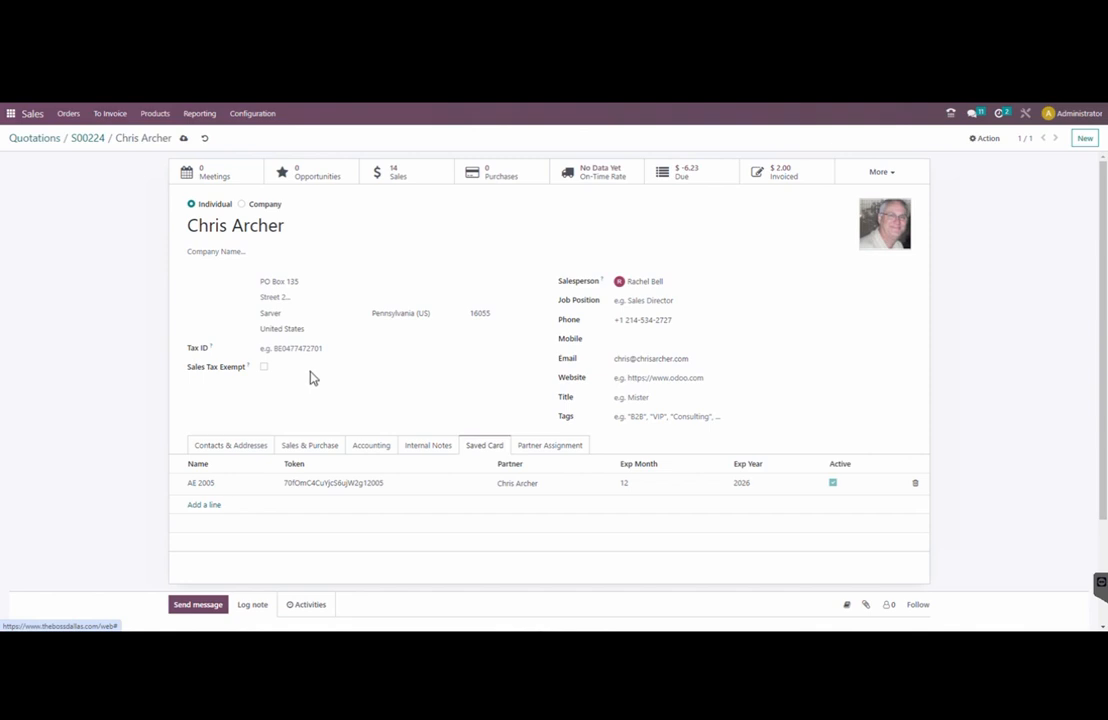
Back on S00224, pay the $1.08 total with saved card AE 2005
left_click(86, 139)
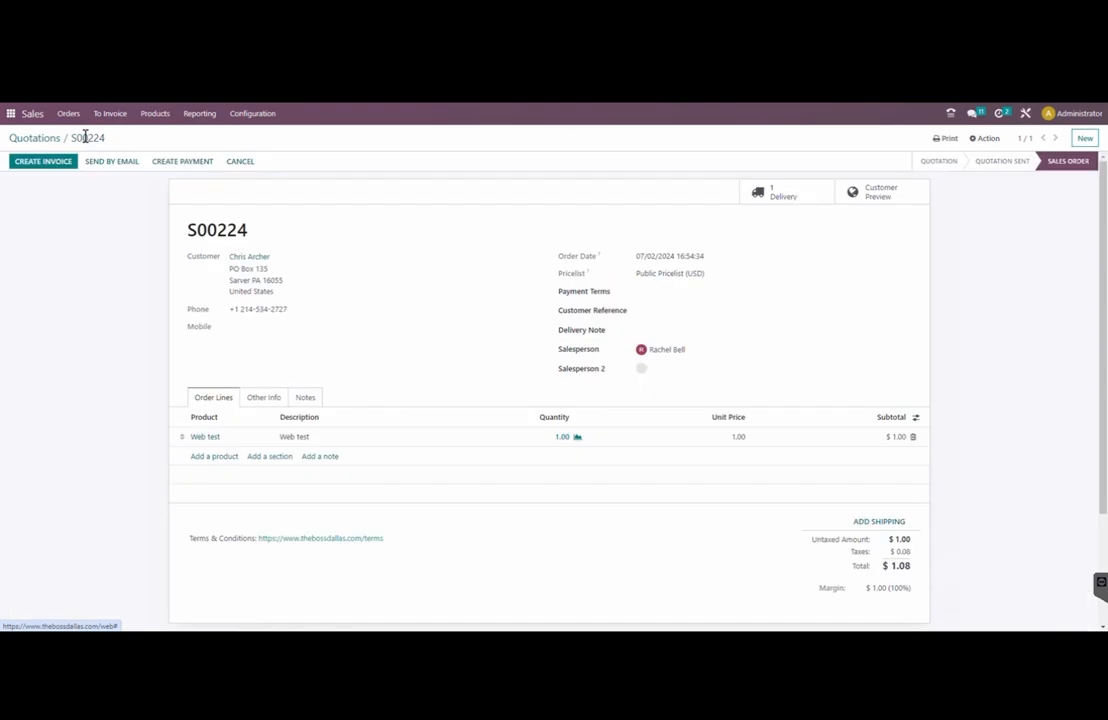
left_click(179, 164)
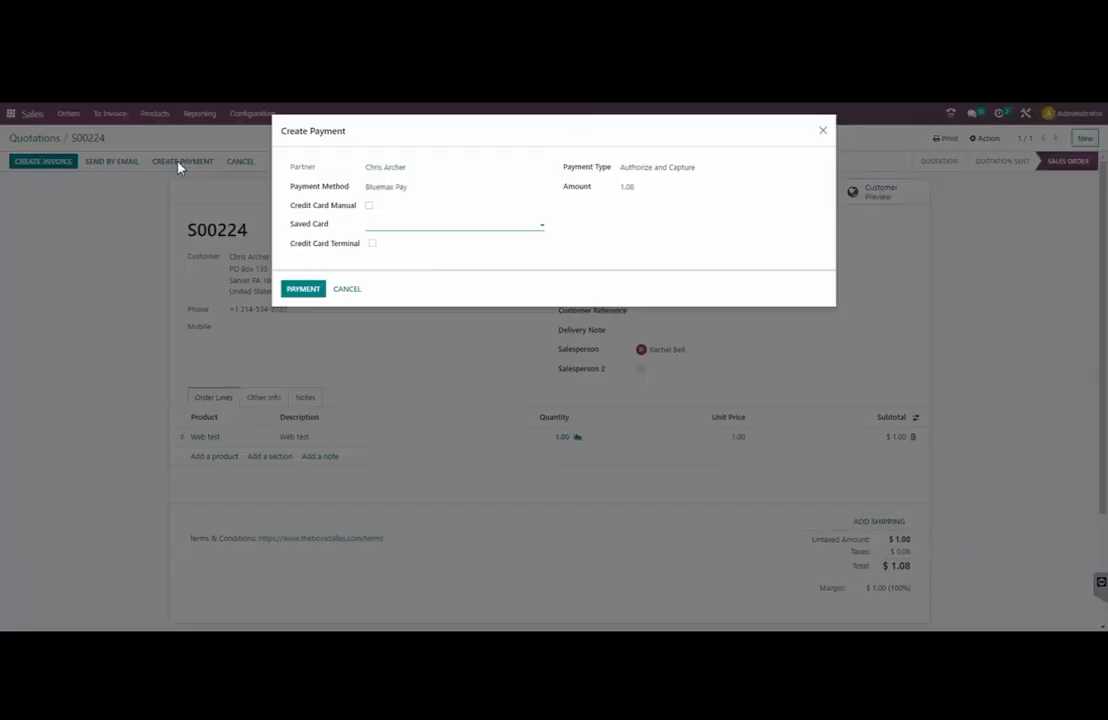
left_click(383, 224)
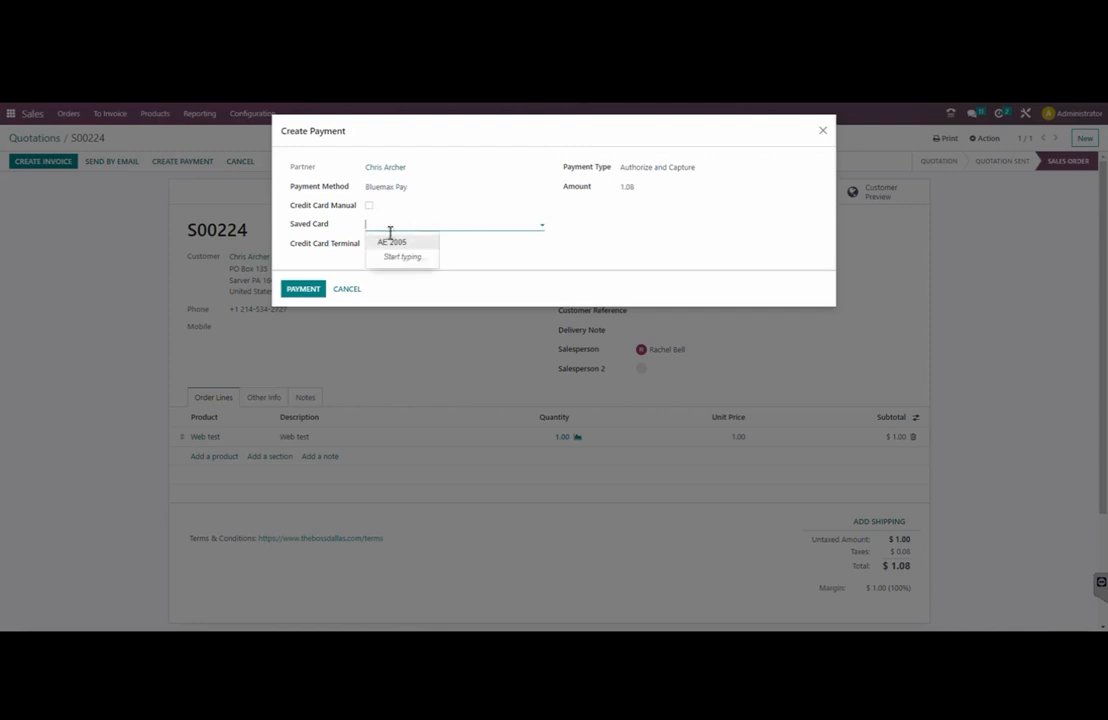
left_click(391, 243)
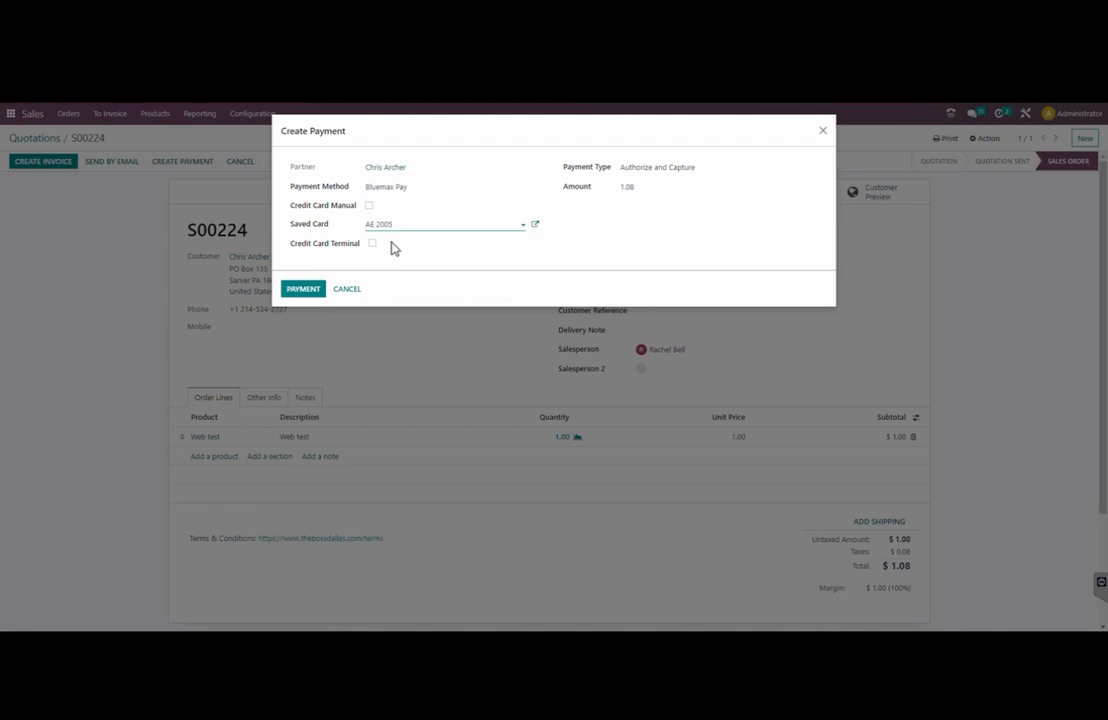
left_click(312, 290)
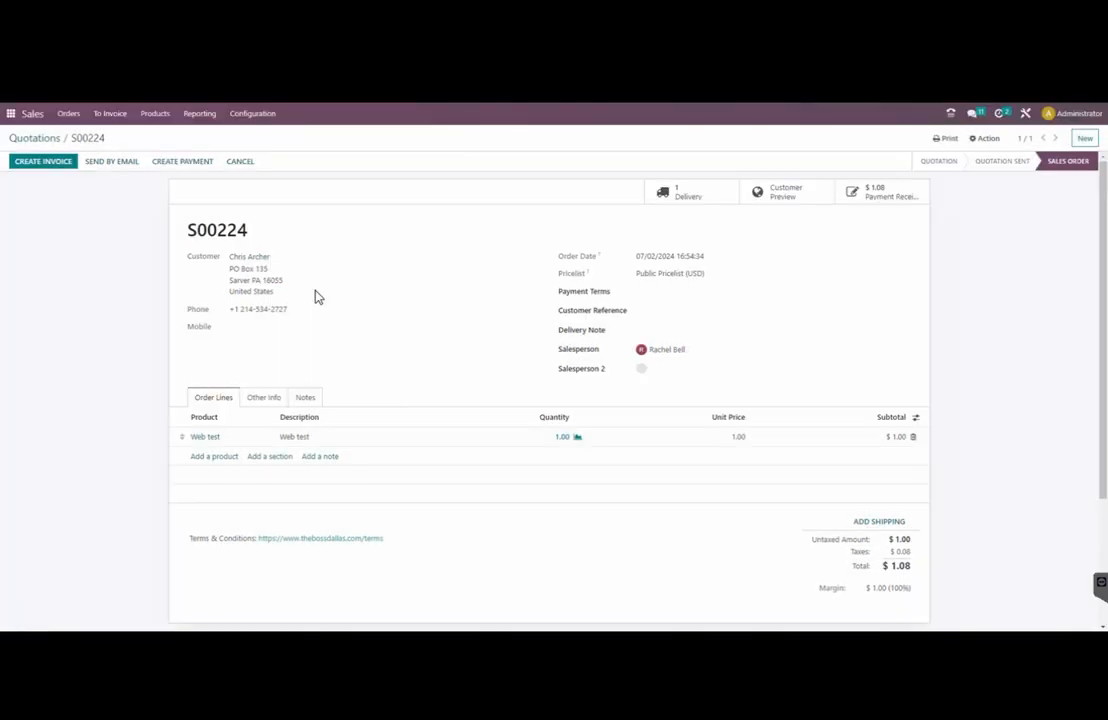
Invoice S00224 as INV/2024/00147, then confirm S00225 ($3.25) and create its regular invoice
left_click(888, 198)
left_click(43, 161)
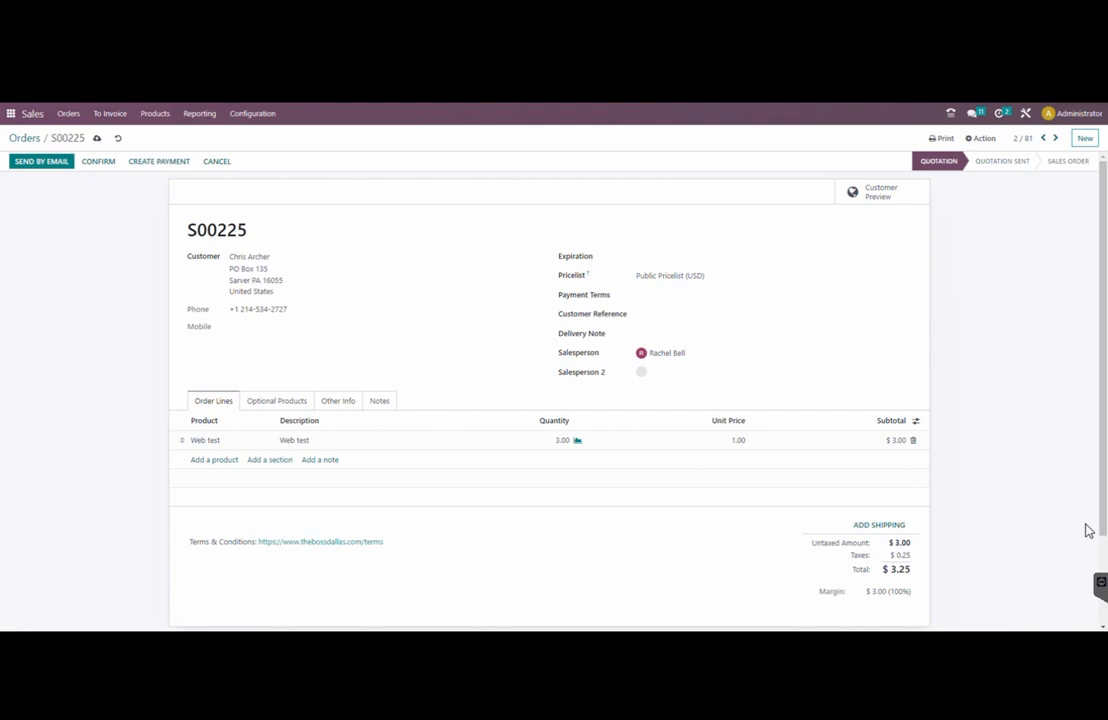
left_click(99, 162)
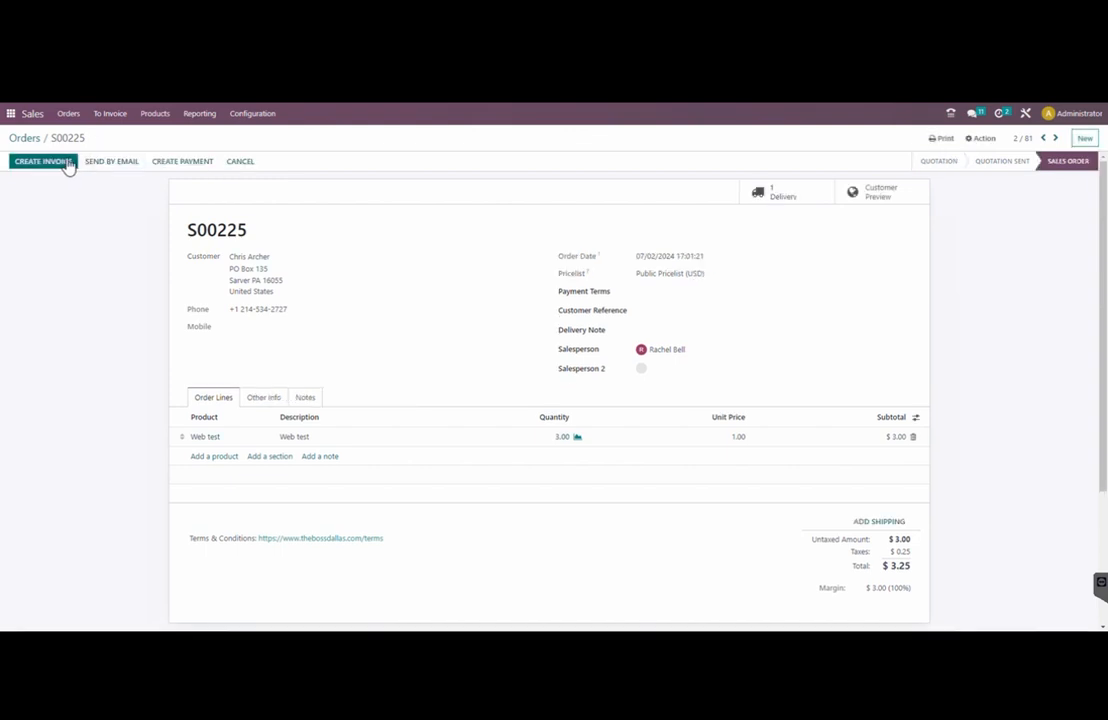
left_click(68, 163)
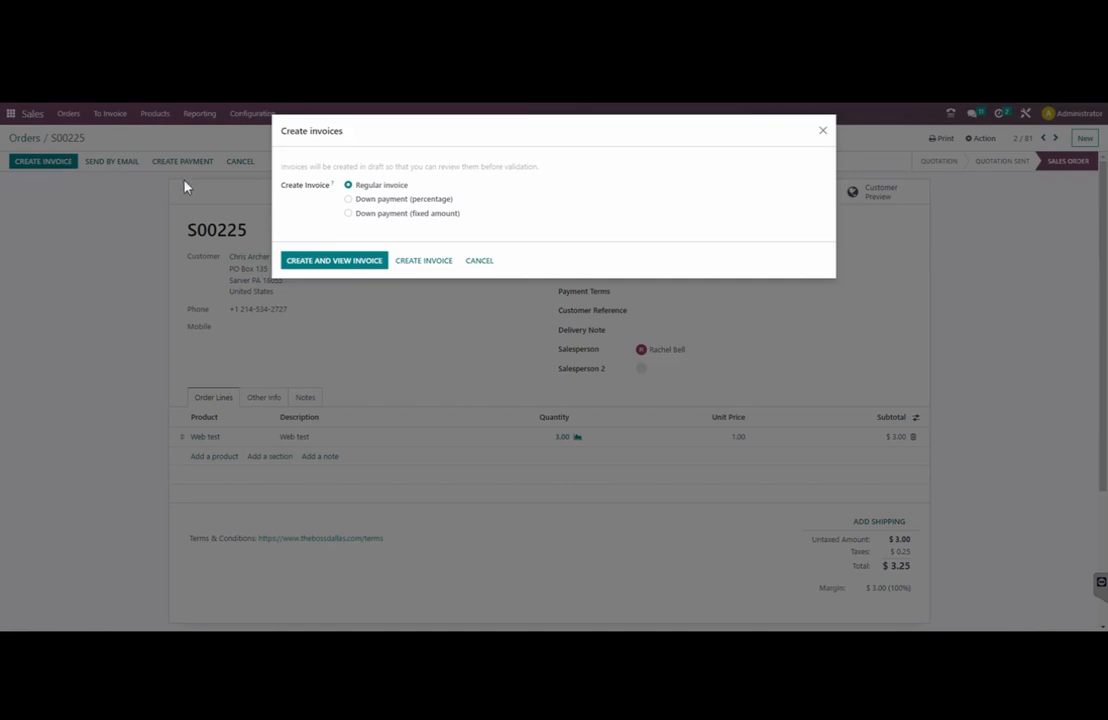
left_click(355, 262)
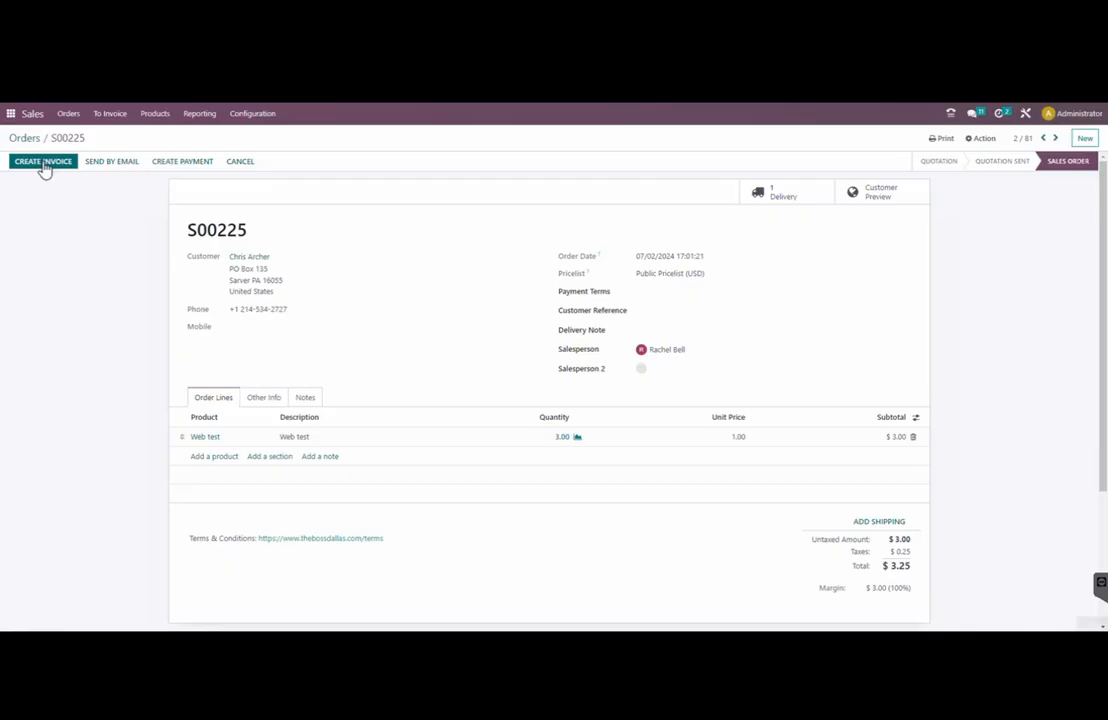
Post invoice INV/2024/00148 and register a payment on the Bluemax Pay CC journal
left_click(40, 164)
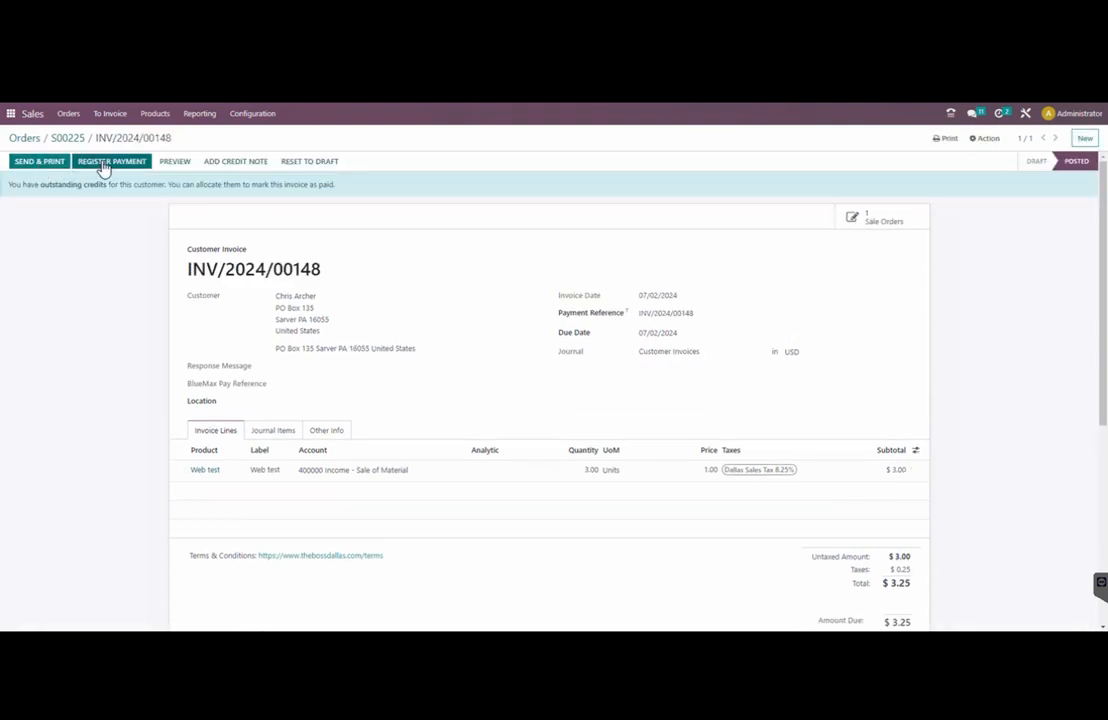
left_click(104, 166)
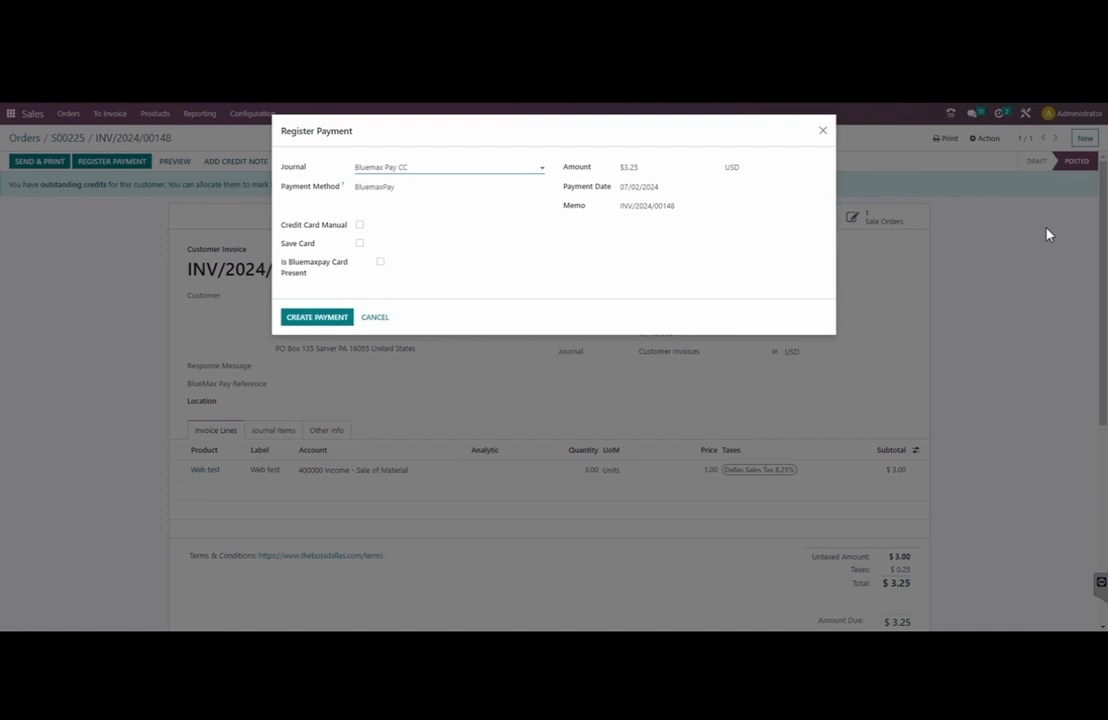
left_click(520, 168)
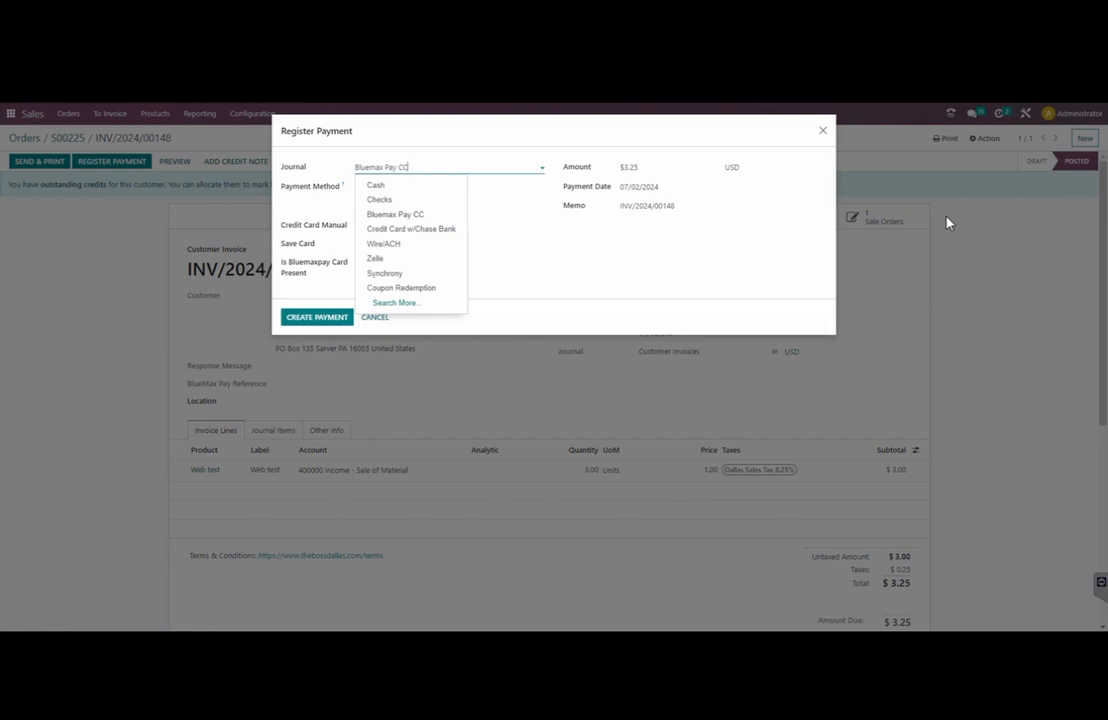
left_click(400, 214)
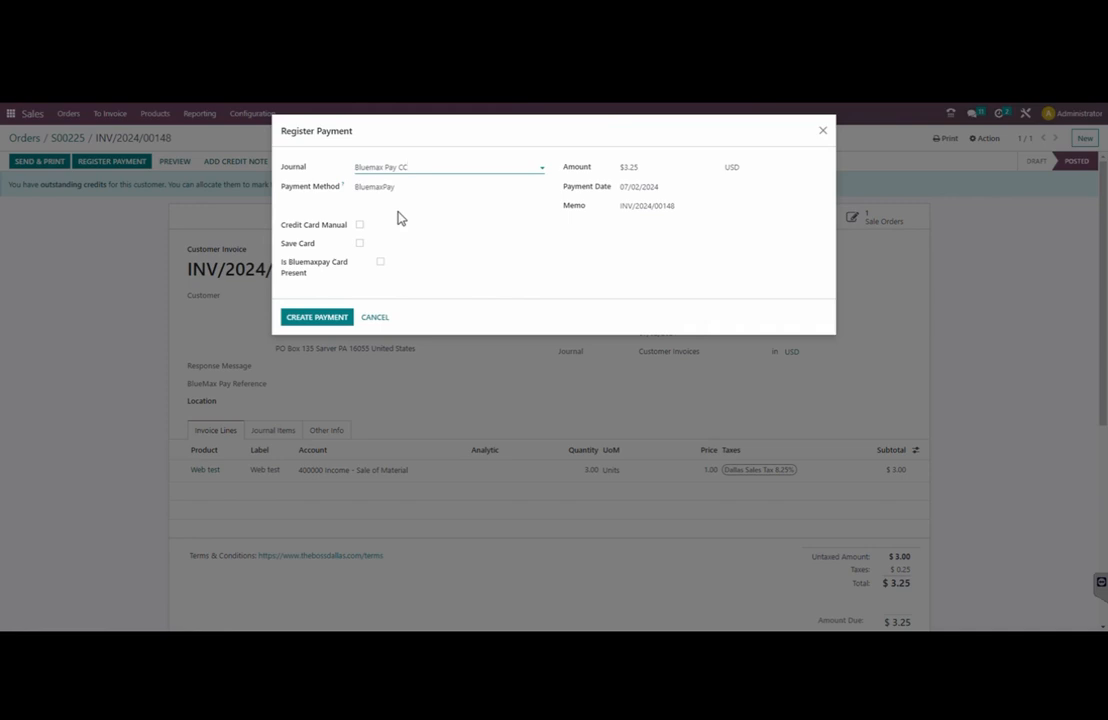
Enter American Express card details manually and submit the $3.25 payment
left_click(359, 224)
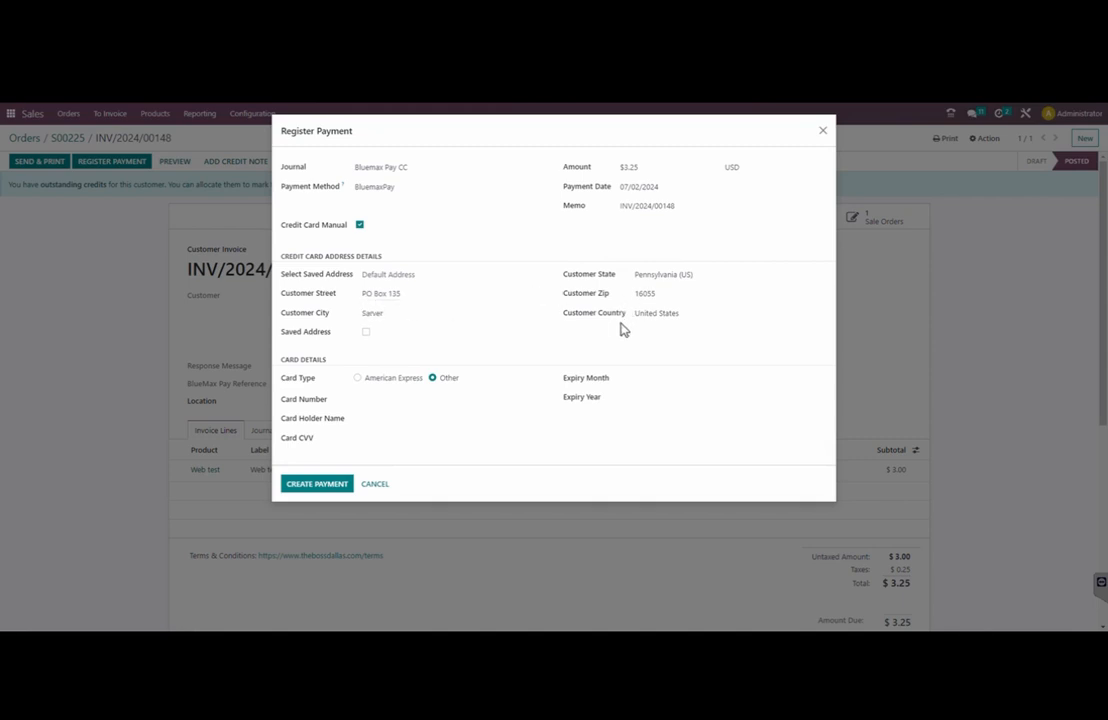
left_click(358, 379)
left_click(366, 399)
type("37")
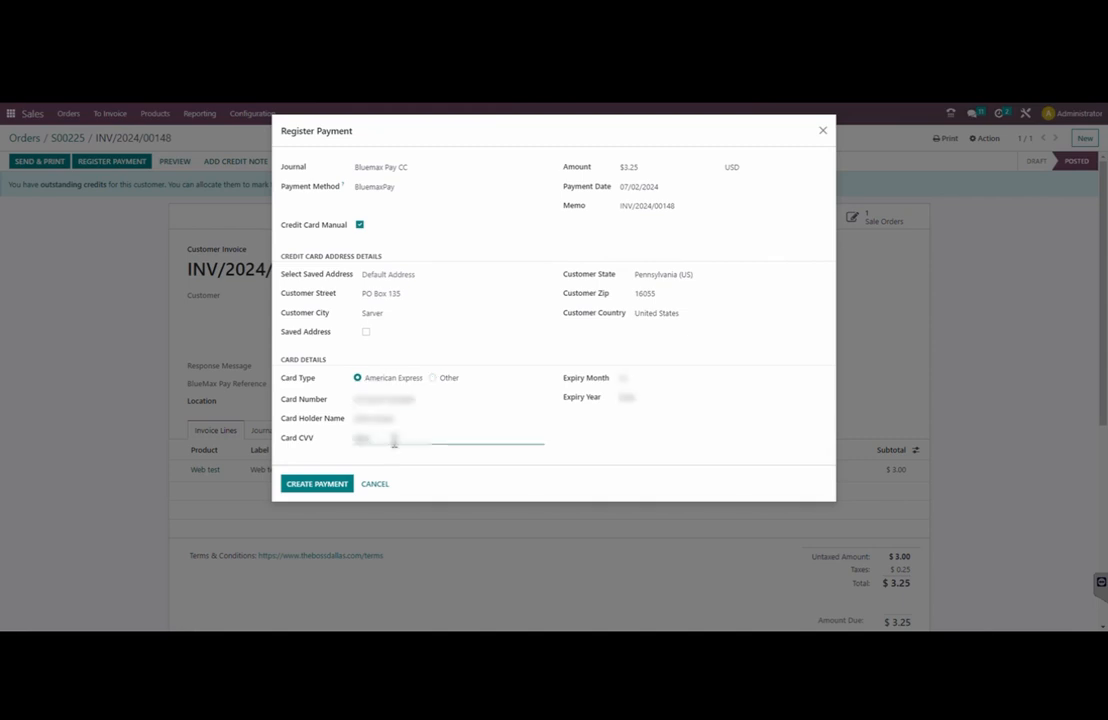
left_click(322, 488)
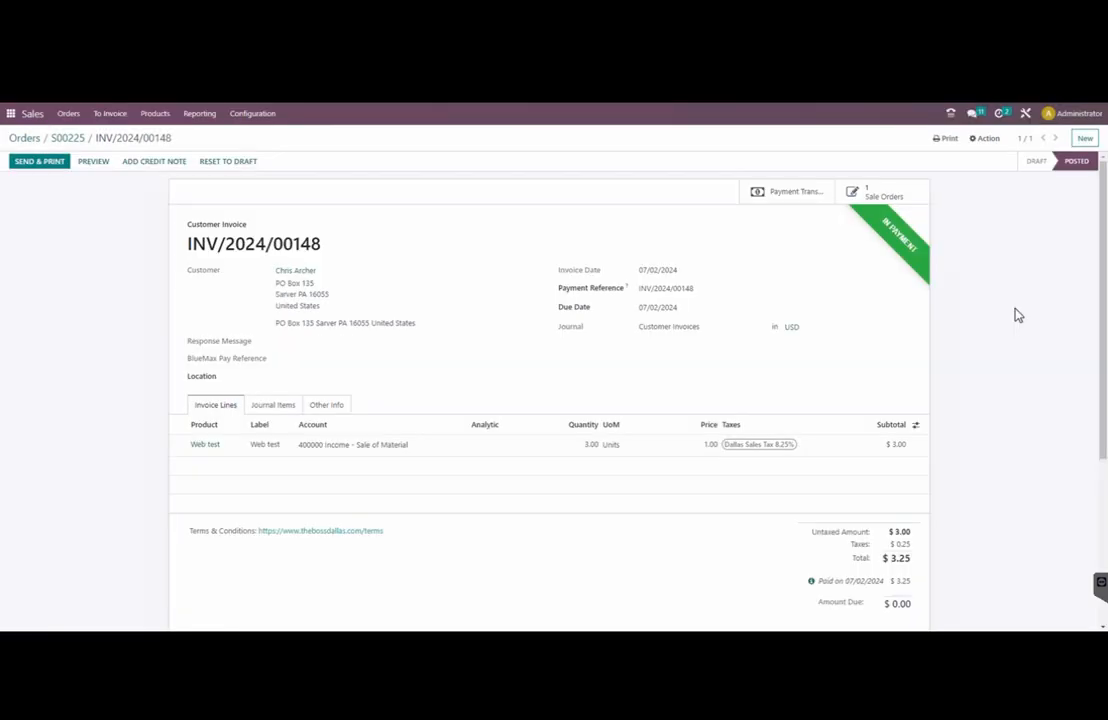